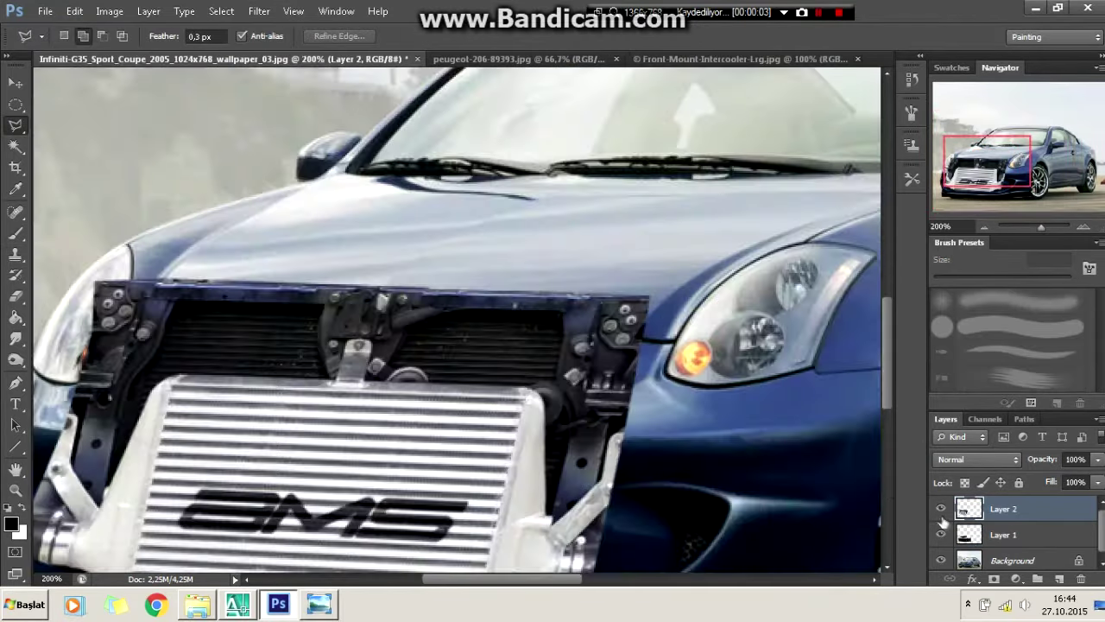
- Hide Layer 2 and save a lasso selection of the grille and lower bumper opening as 'ce2'
click(942, 509)
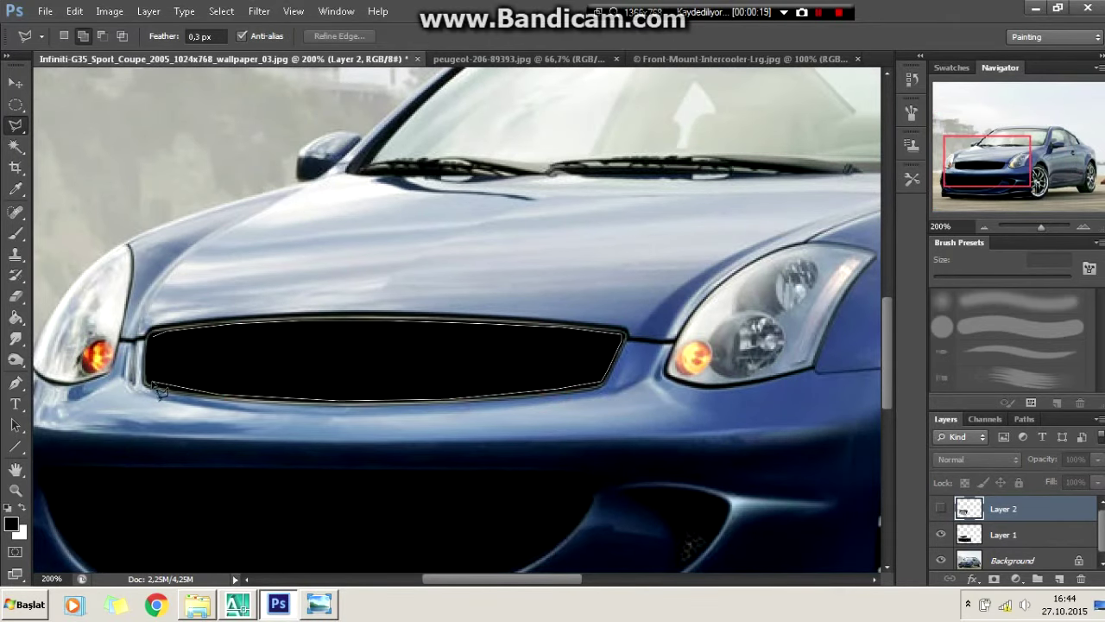
click(158, 365)
scroll(550, 380, down, 3)
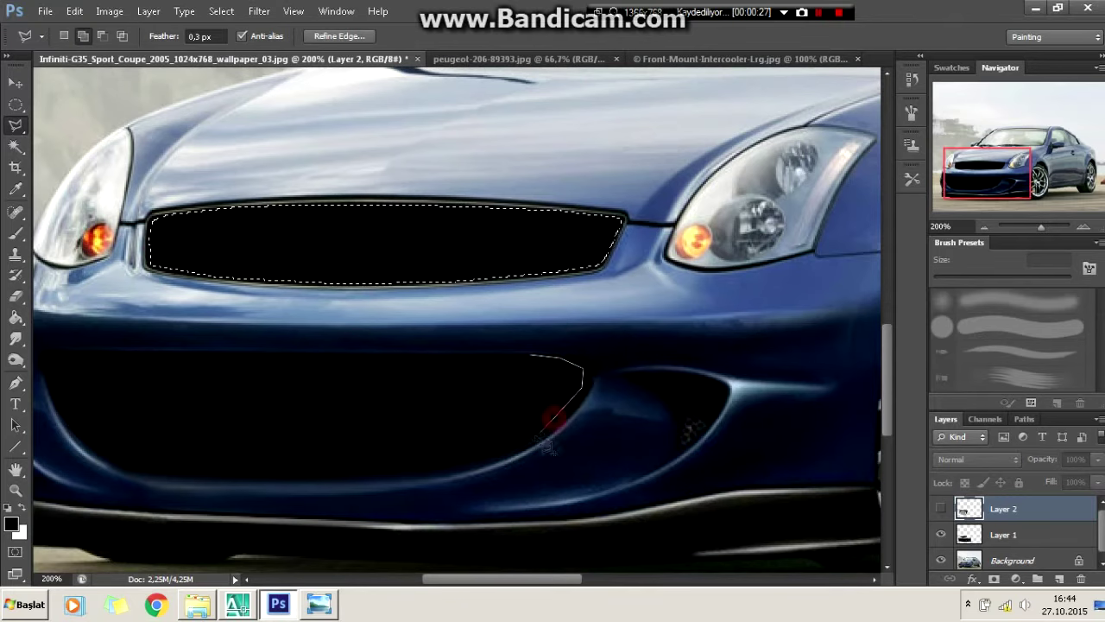
double_click(293, 360)
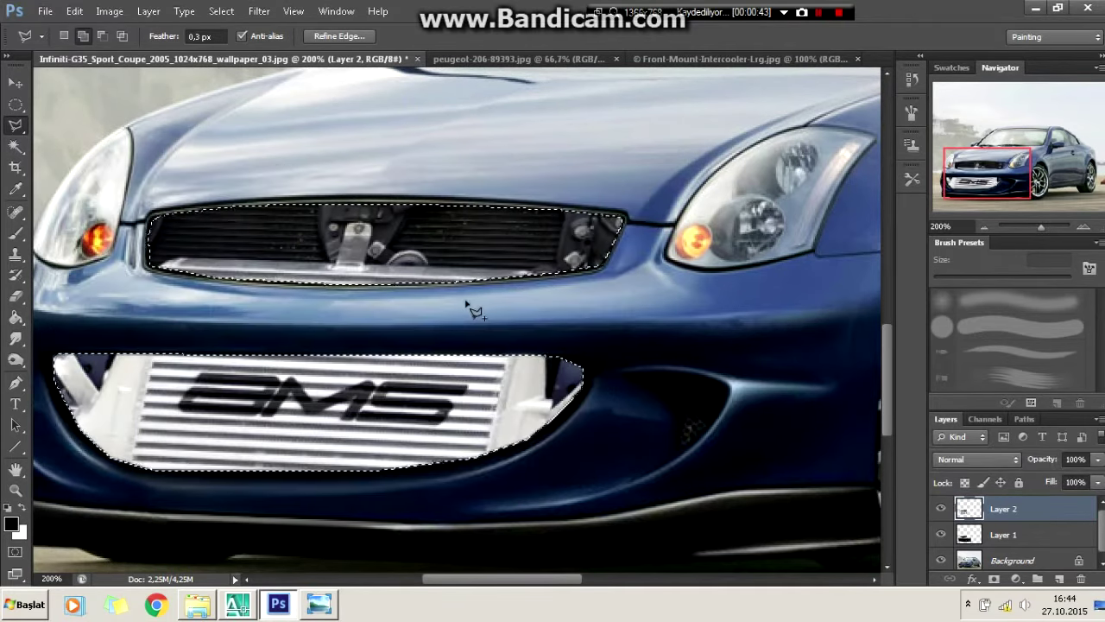
right_click(484, 294)
click(531, 369)
text(ce2)
key(Return)
- Free Transform the intercooler to tilt it slightly and nudge it right and down
key(ctrl+minus)
key(ctrl+t)
mouse_move(516, 275)
mouse_down()
mouse_move(527, 244)
mouse_move(528, 263)
mouse_up()
drag(365, 349, 386, 354)
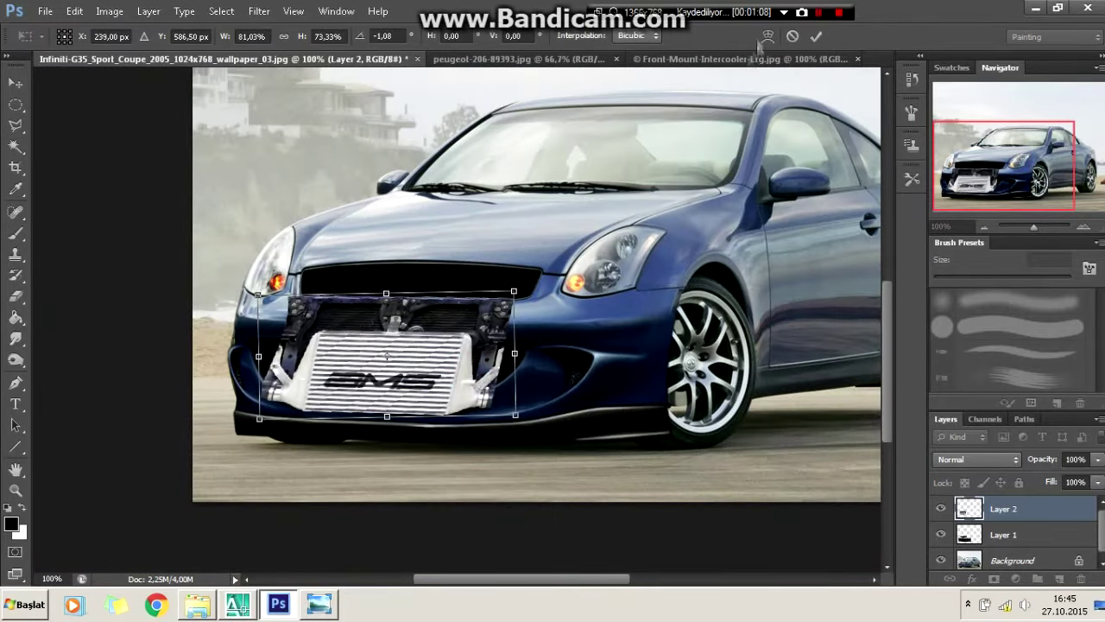
key(Return)
- Load the saved 'ce2' selection to trim the intercooler to the bumper opening
key(ctrl+plus)
right_click(645, 340)
click(682, 498)
click(568, 201)
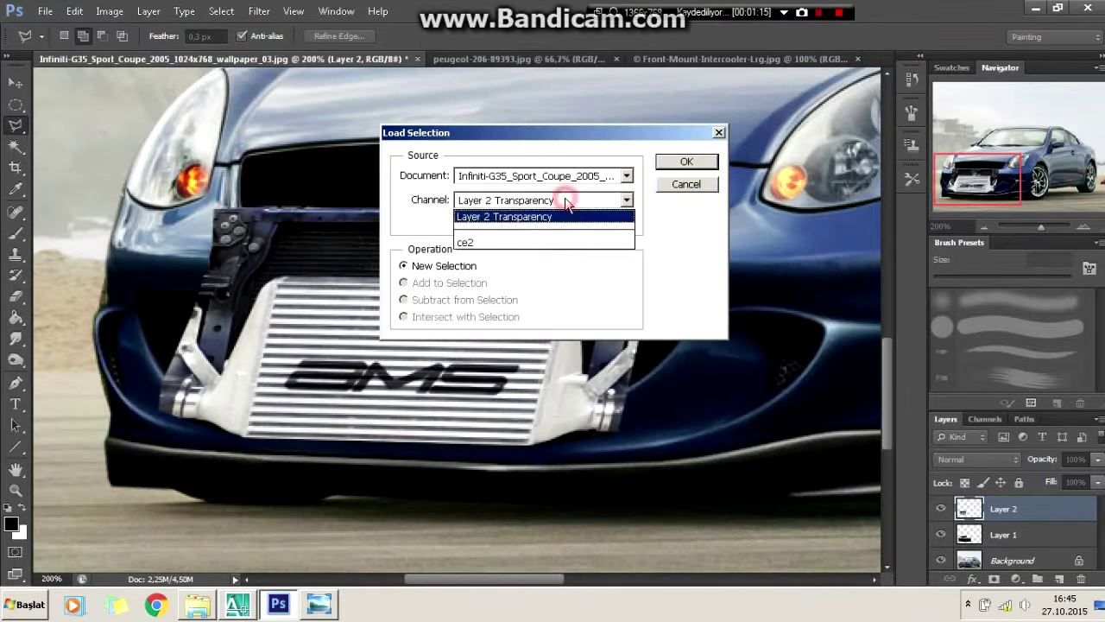
click(510, 217)
click(682, 162)
right_click(612, 266)
click(643, 274)
scroll(570, 282, up, 2)
click(18, 298)
- Erase the intercooler's brackets and lower its layer opacity to 60%
mouse_move(259, 358)
mouse_down()
mouse_move(466, 362)
mouse_move(449, 367)
mouse_move(630, 415)
mouse_up()
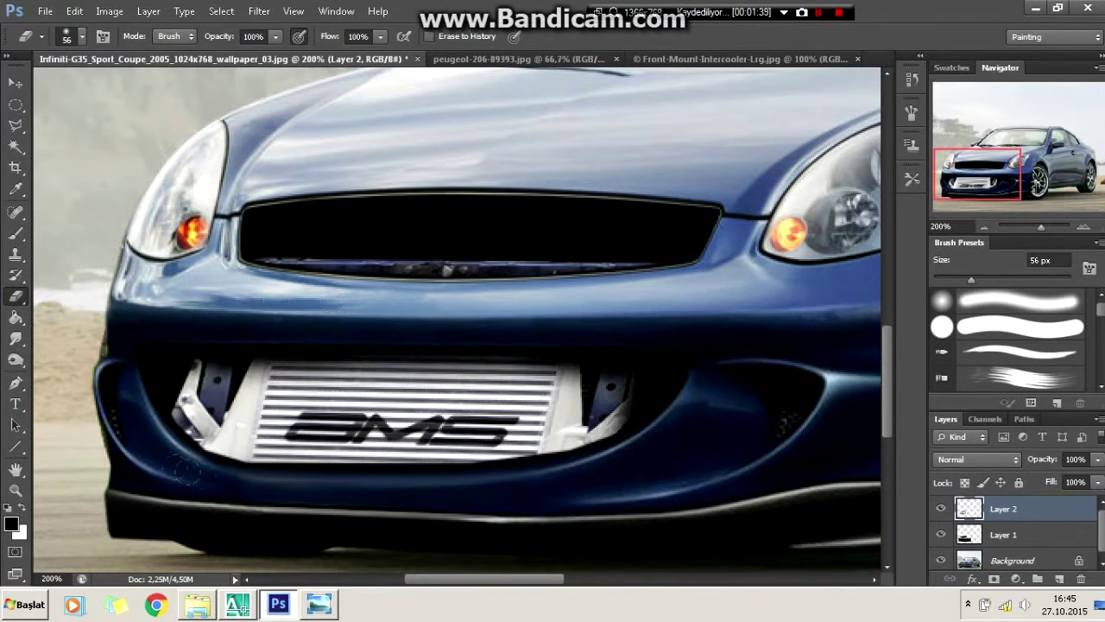
drag(184, 471, 663, 476)
drag(1061, 480, 1067, 481)
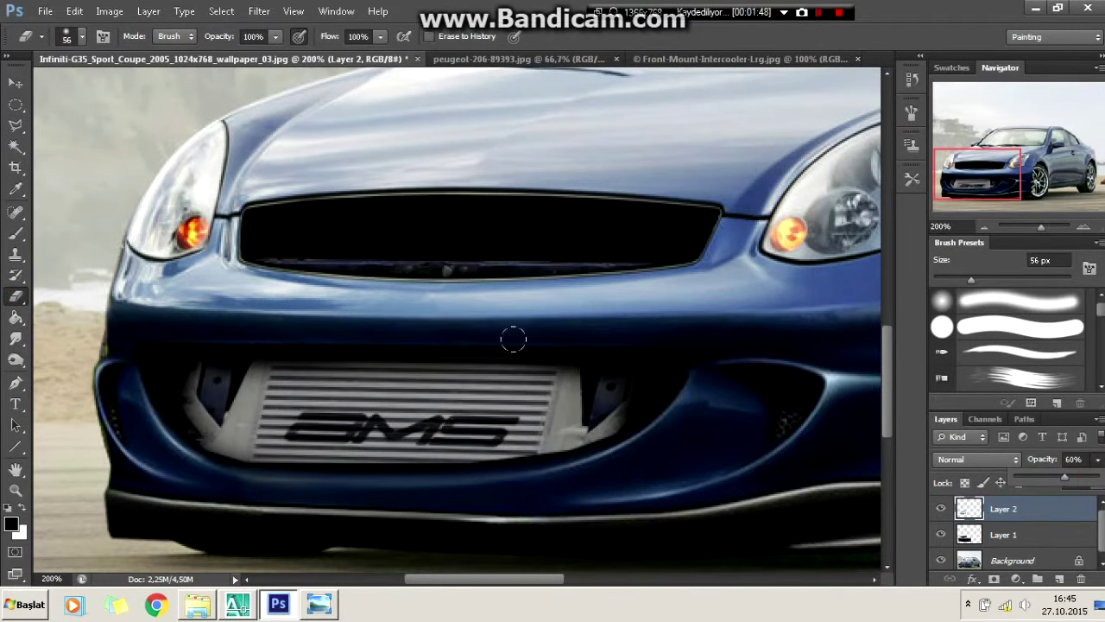
- Darken the intercooler's midtones with a Levels adjustment
key(ctrl+minus)
key(ctrl+minus)
click(108, 11)
click(302, 48)
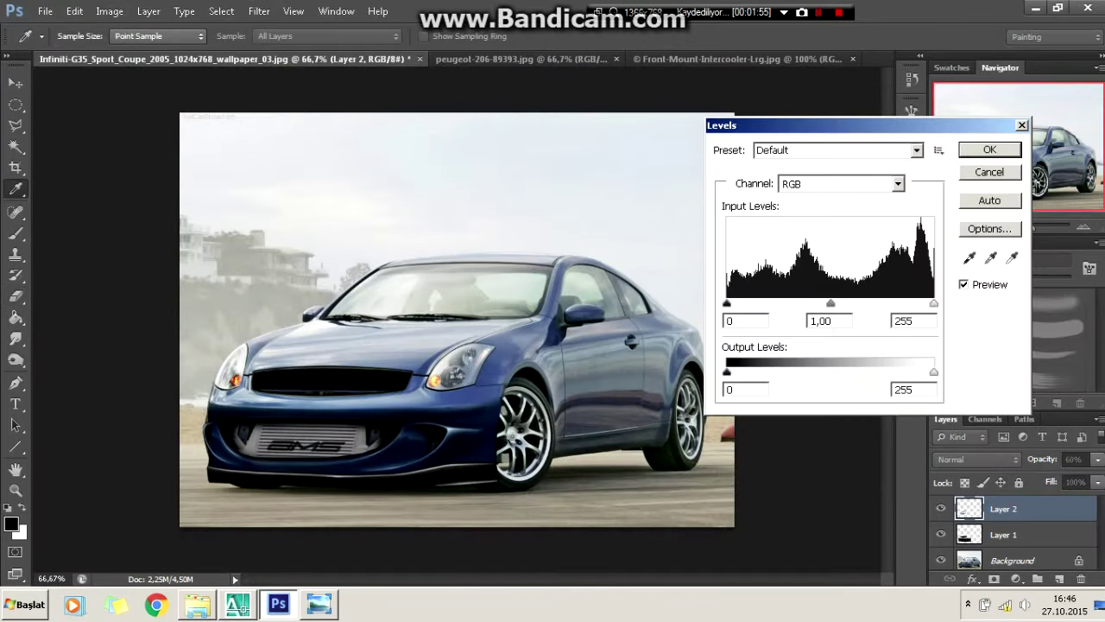
drag(830, 306, 900, 317)
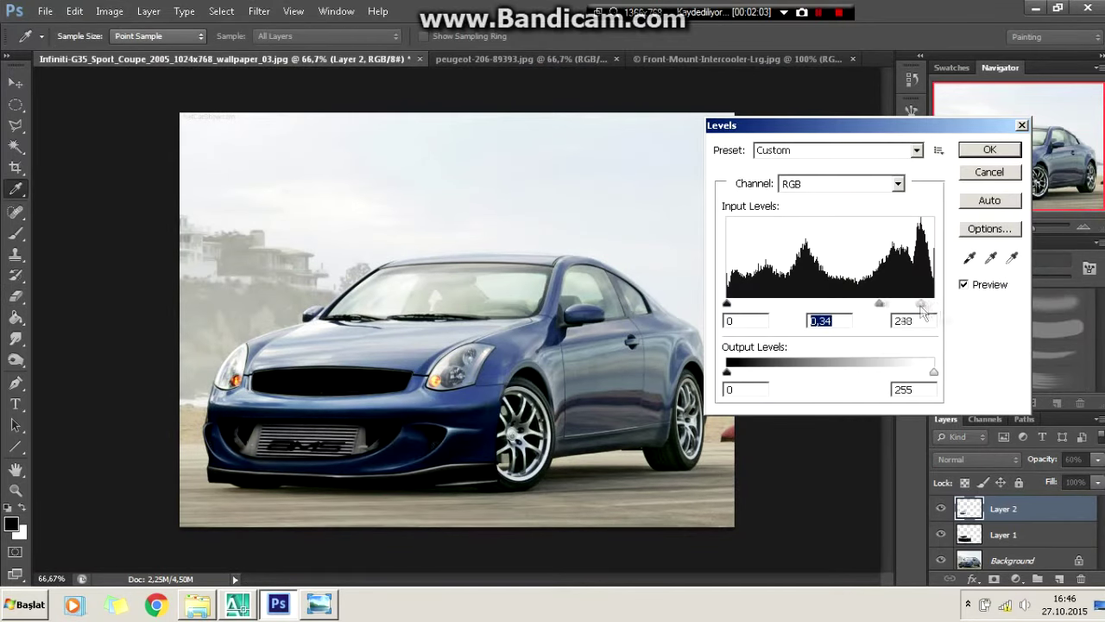
key(Return)
- Zoom to 100%, pick the Polygonal Lasso and bring up the intercooler layer's options
key(e)
key(ctrl+plus)
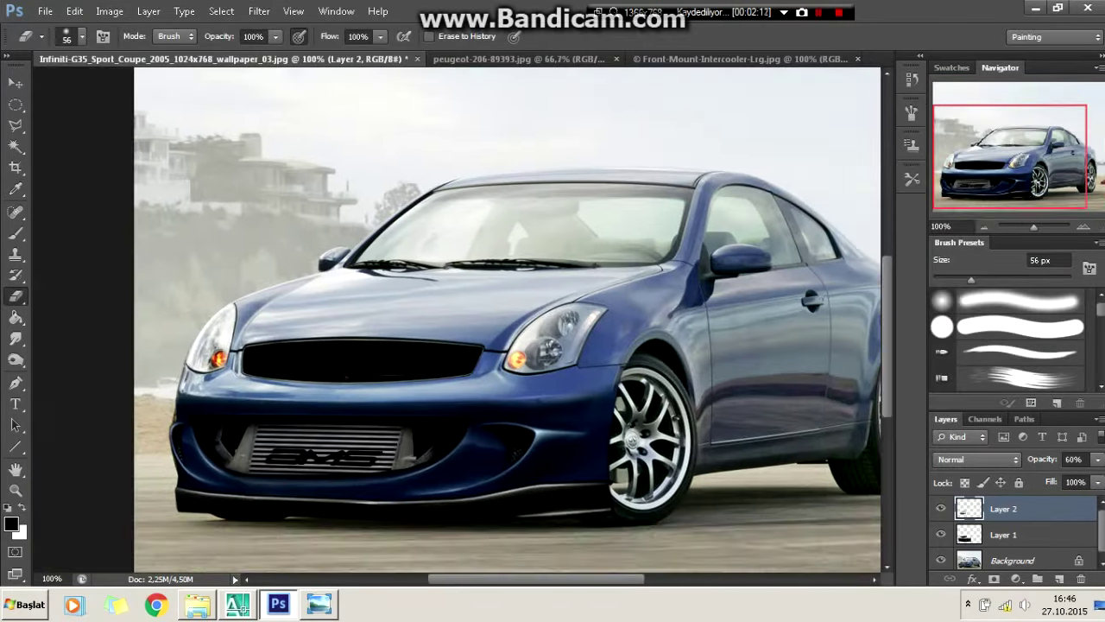
key(l)
right_click(984, 509)
- Merge the intercooler and remaining layers down into the Background
click(1005, 348)
right_click(976, 513)
click(976, 391)
- Select both wheels and the sill strip with a Polygonal Lasso outline
key(ctrl+plus)
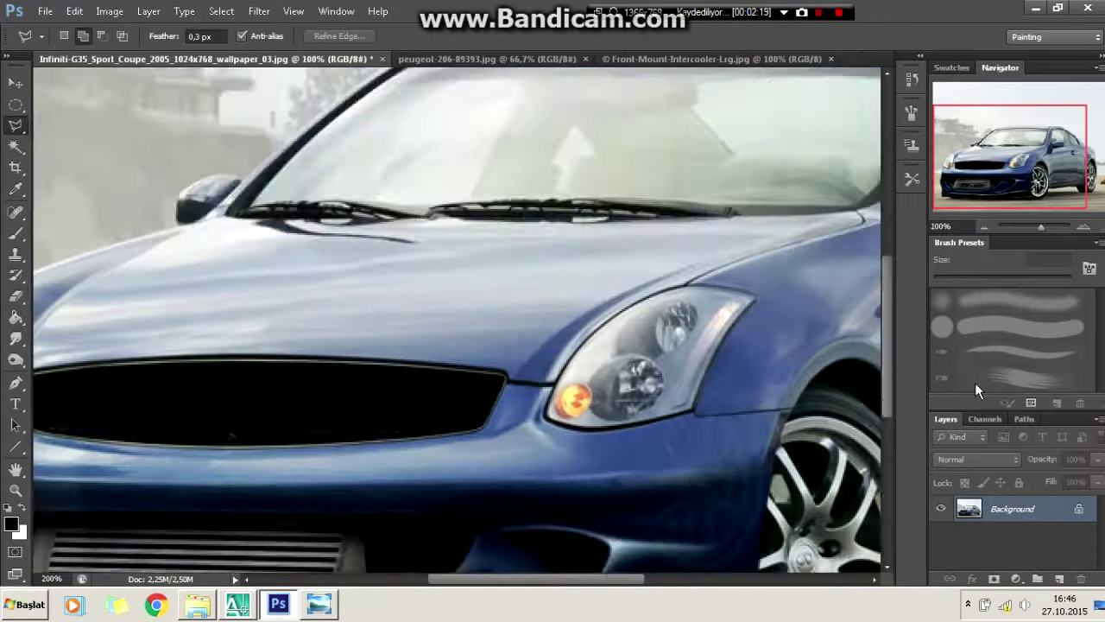
scroll(619, 502, down, 3)
scroll(584, 580, right, 3)
scroll(483, 571, right, 2)
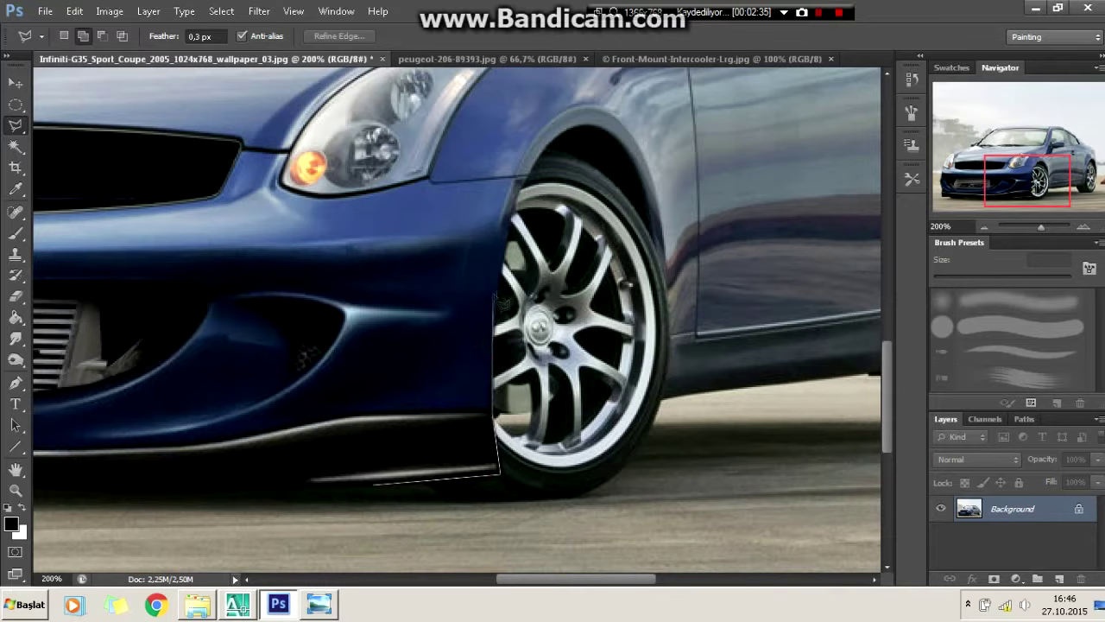
scroll(618, 171, up, 2)
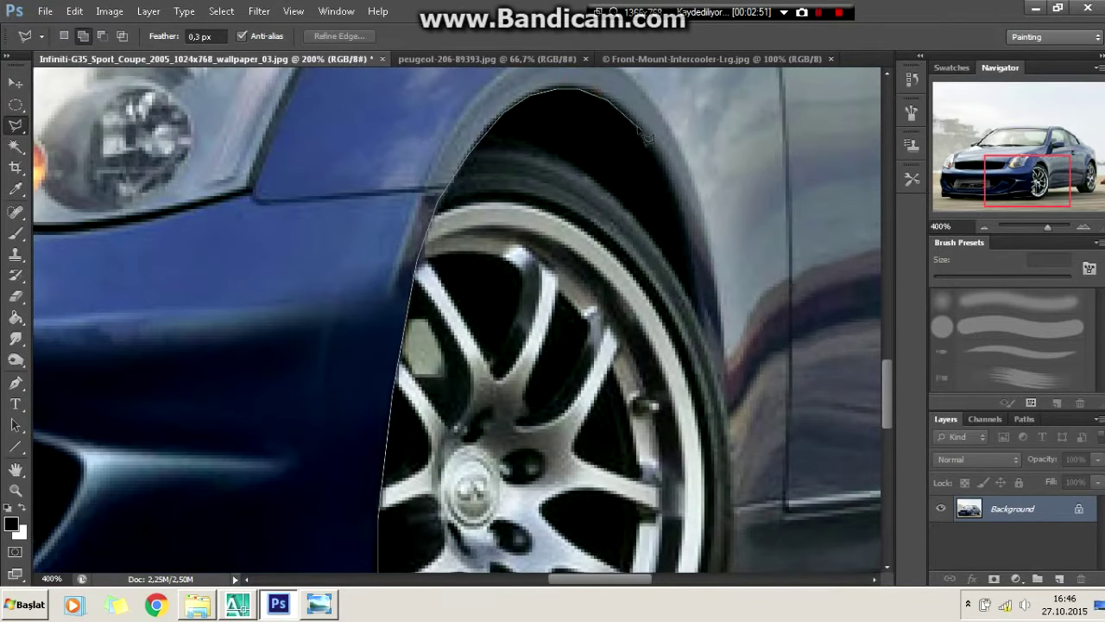
scroll(744, 503, down, 3)
scroll(604, 449, right, 3)
scroll(748, 404, right, 5)
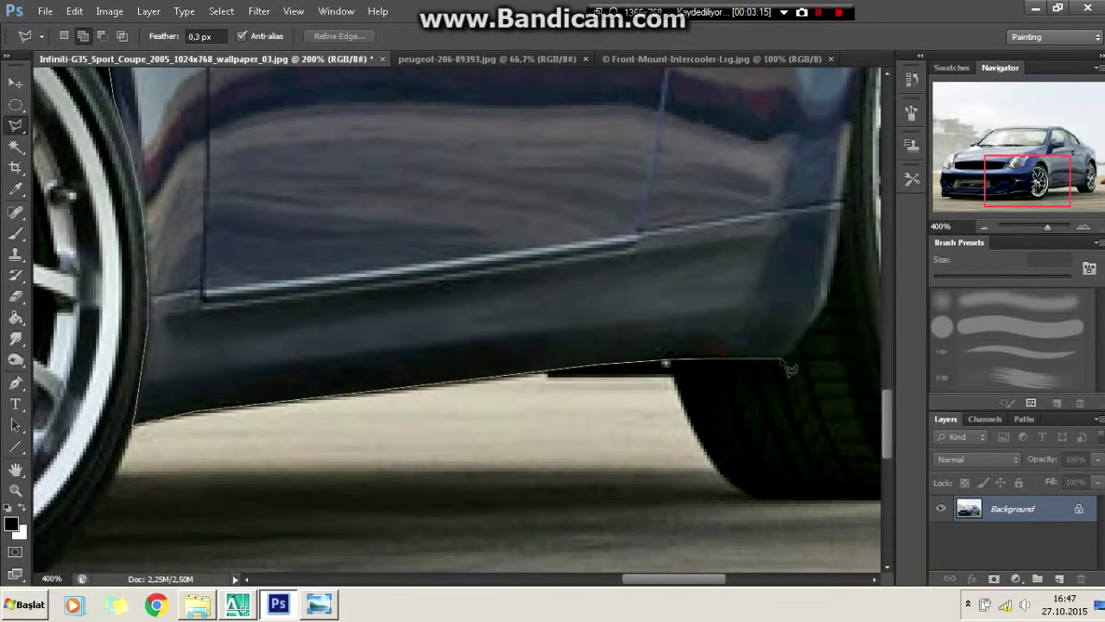
scroll(834, 320, right, 3)
scroll(405, 247, right, 3)
scroll(406, 246, up, 2)
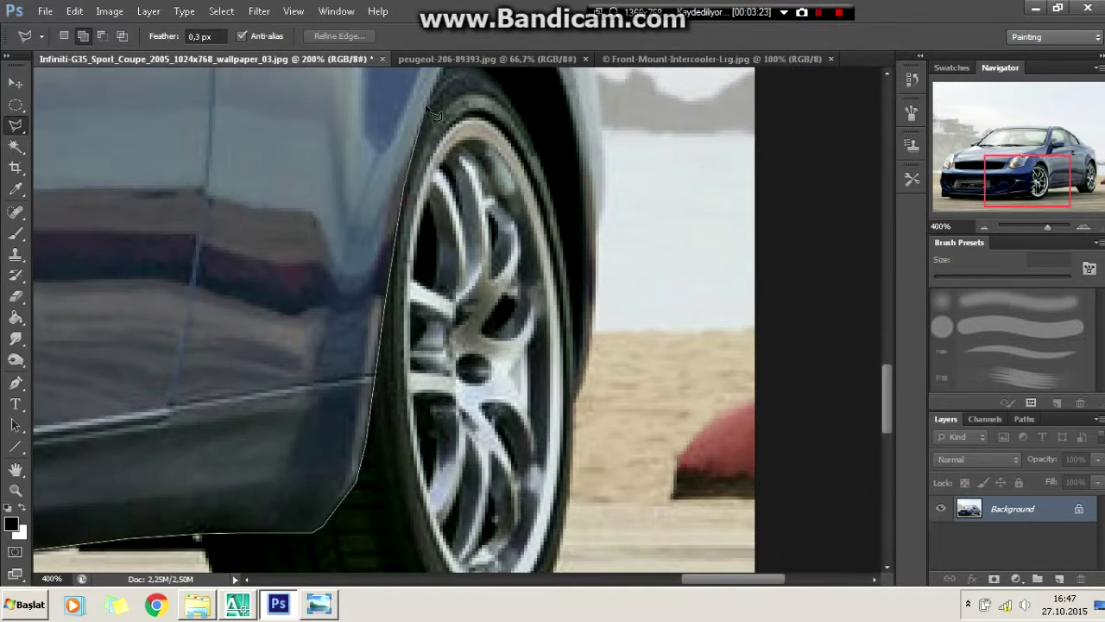
scroll(451, 257, up, 3)
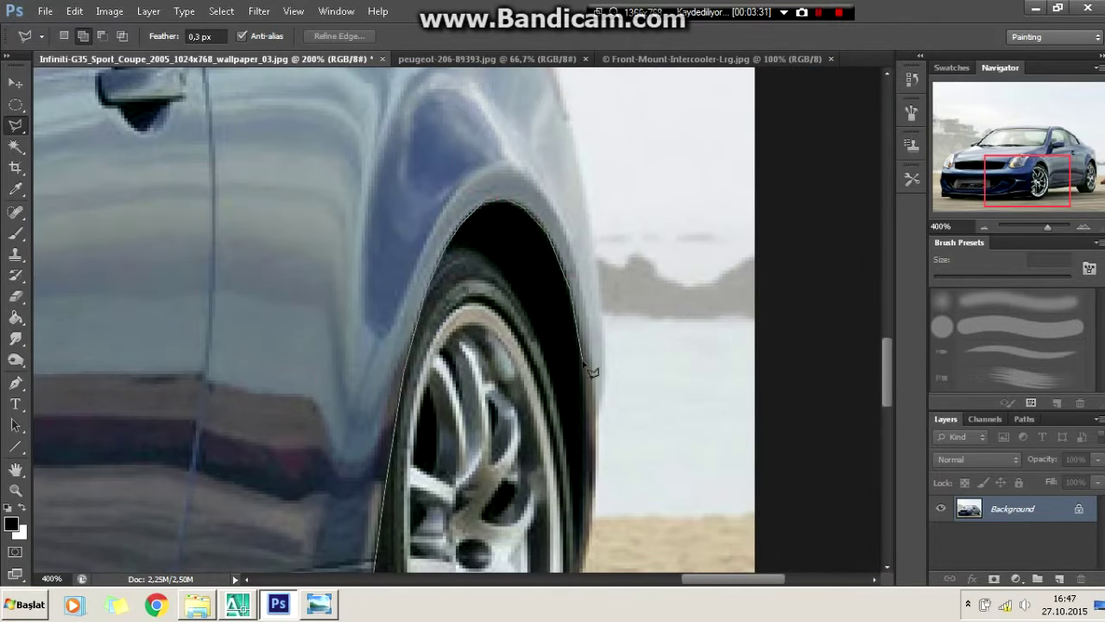
scroll(575, 400, down, 4)
scroll(557, 391, down, 3)
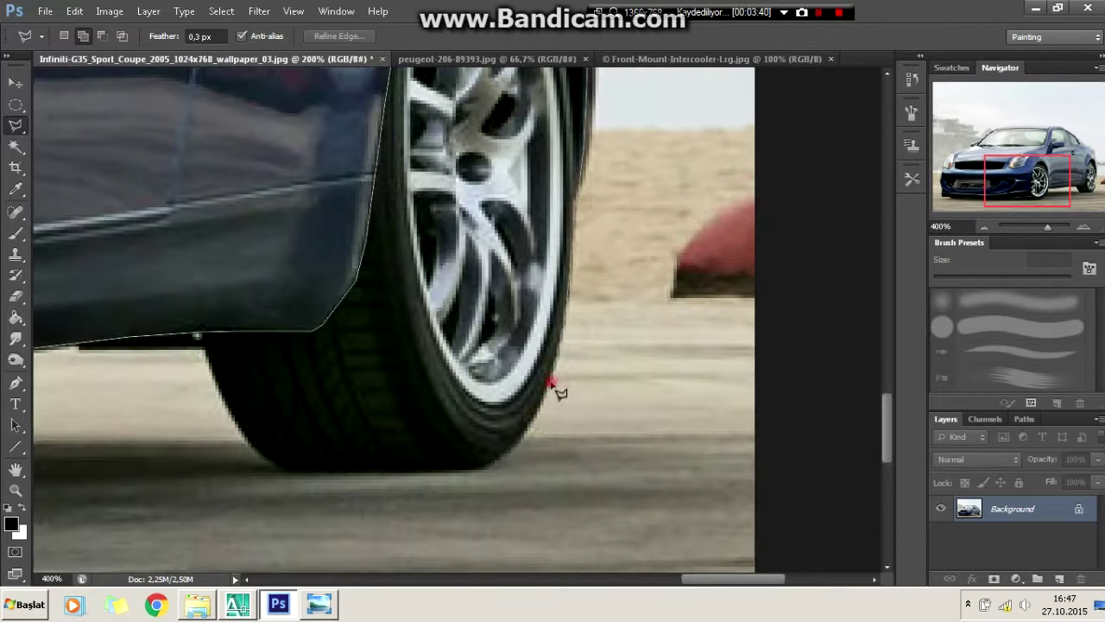
scroll(406, 477, down, 3)
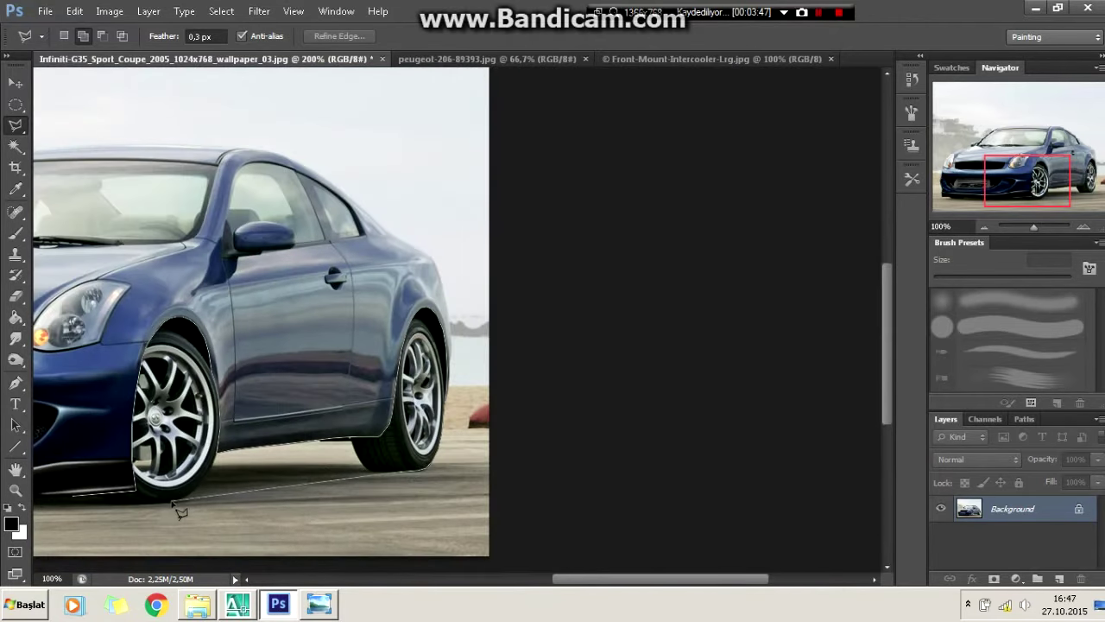
scroll(233, 482, up, 4)
click(728, 202)
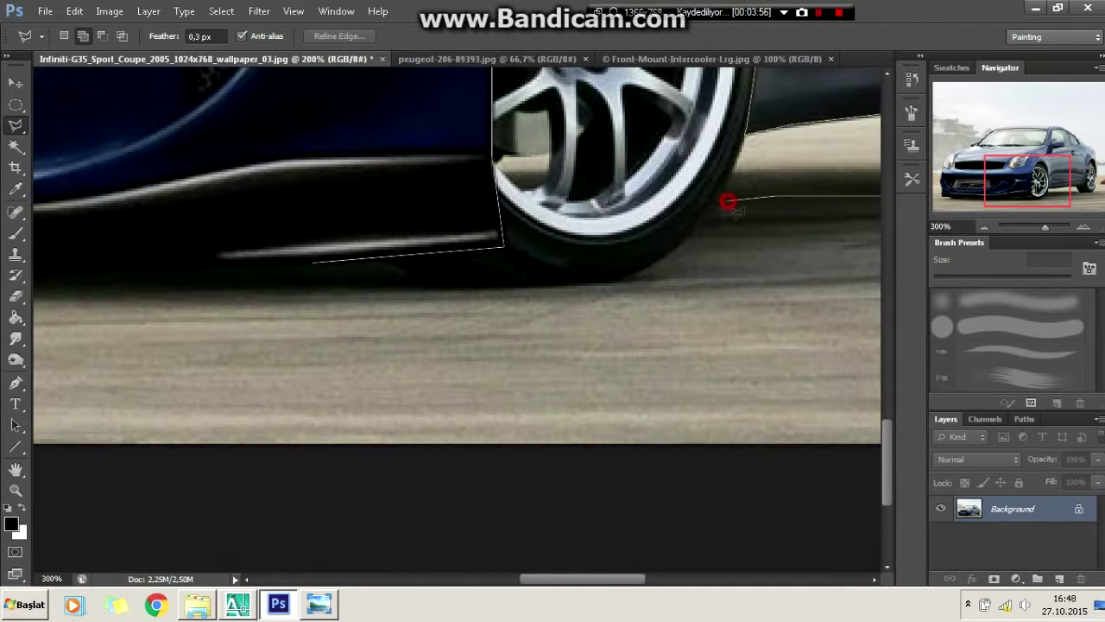
click(576, 285)
- Paint the front wheel, sill strip and rear wheel solid black with the Brush
scroll(683, 299, down, 1)
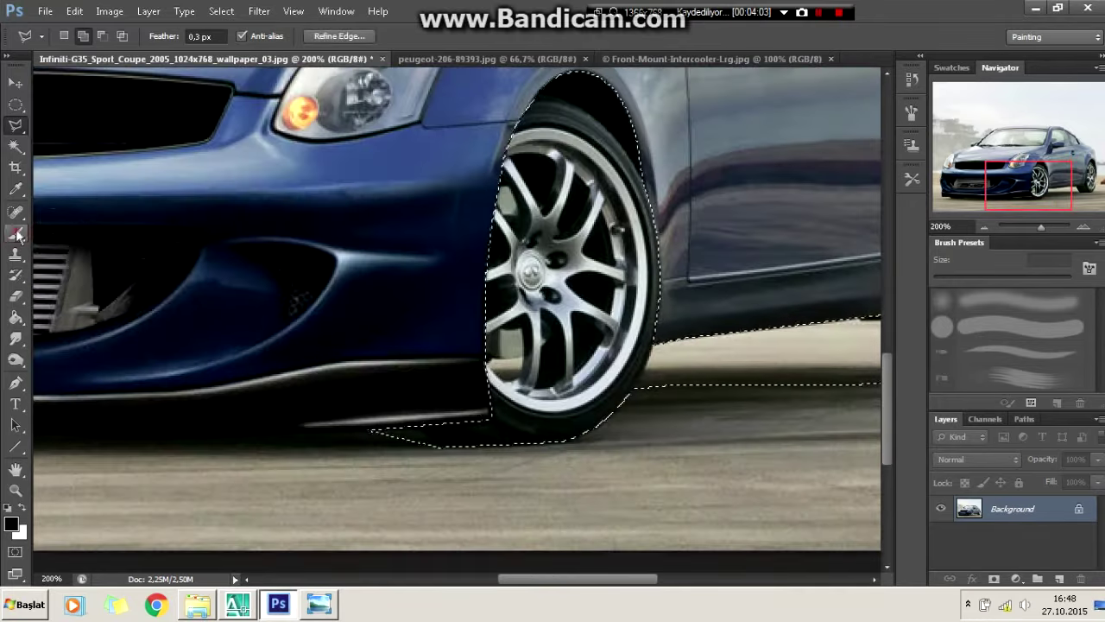
key(b)
drag(646, 449, 570, 155)
mouse_move(656, 380)
mouse_down()
mouse_move(863, 380)
mouse_move(346, 380)
mouse_up()
mouse_move(553, 363)
mouse_down()
mouse_move(518, 112)
mouse_move(394, 316)
mouse_up()
scroll(395, 316, down, 2)
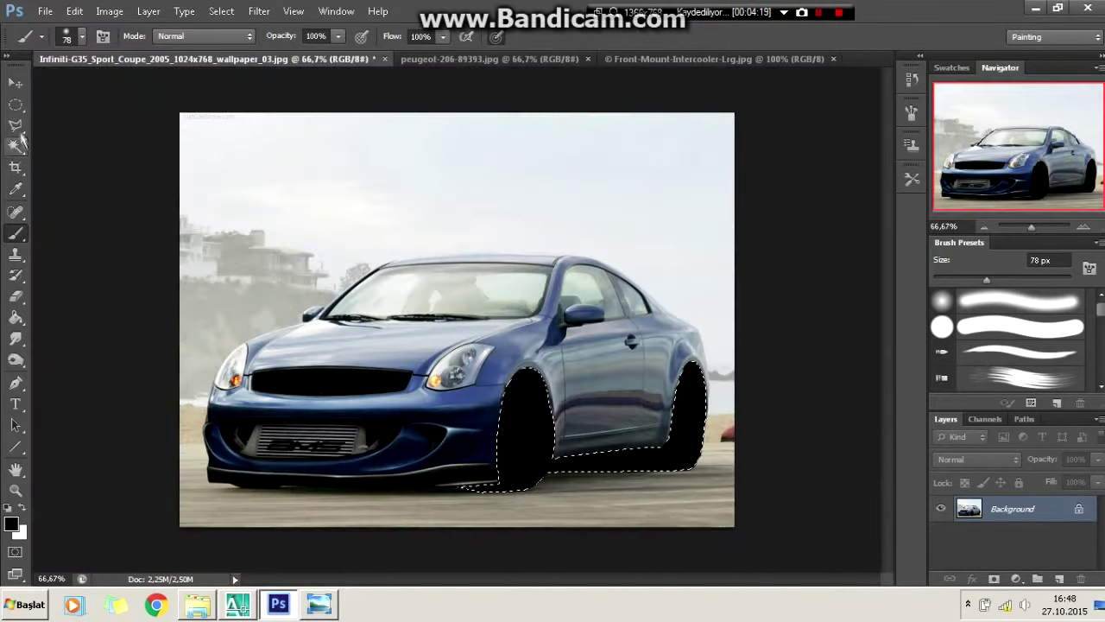
- Deselect the wheels and begin a new outline below the car
click(15, 126)
key(ctrl+d)
scroll(518, 363, up, 3)
click(309, 533)
- Select the side-skirt area beneath the door and fill it black with the Brush
click(799, 476)
click(319, 469)
click(308, 534)
key(b)
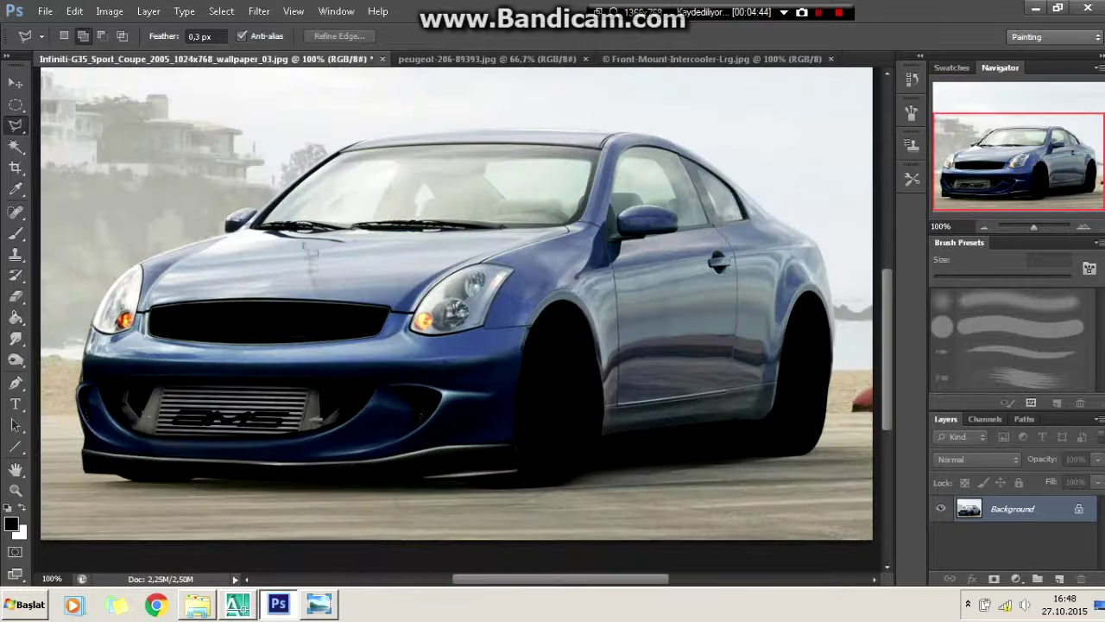
scroll(455, 397, up, 1)
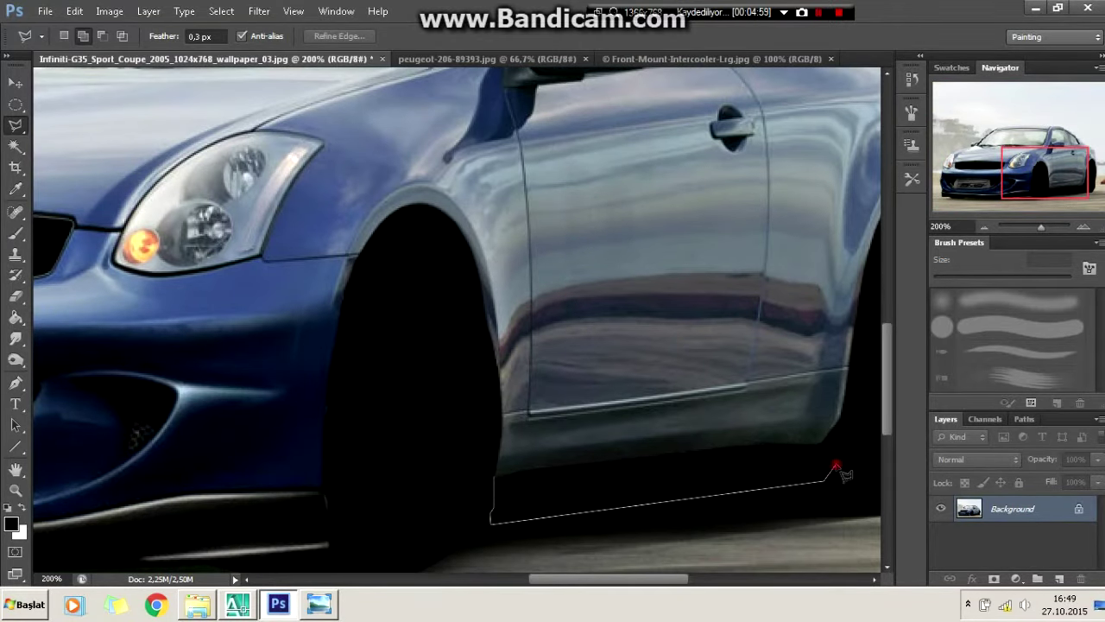
click(816, 438)
click(505, 471)
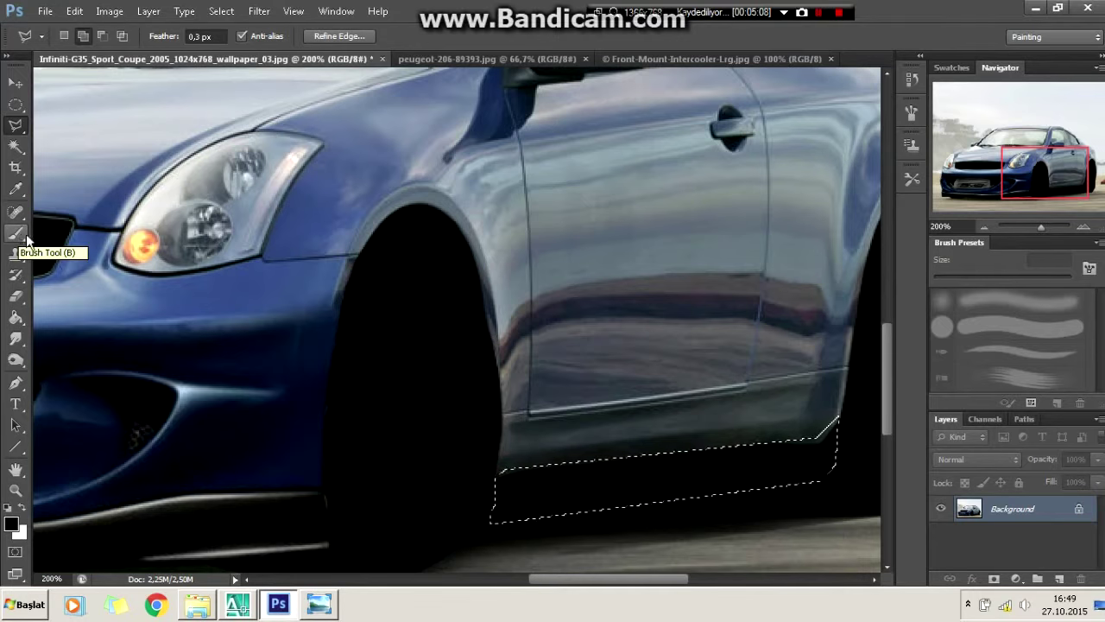
scroll(22, 216, down, 1)
click(21, 190)
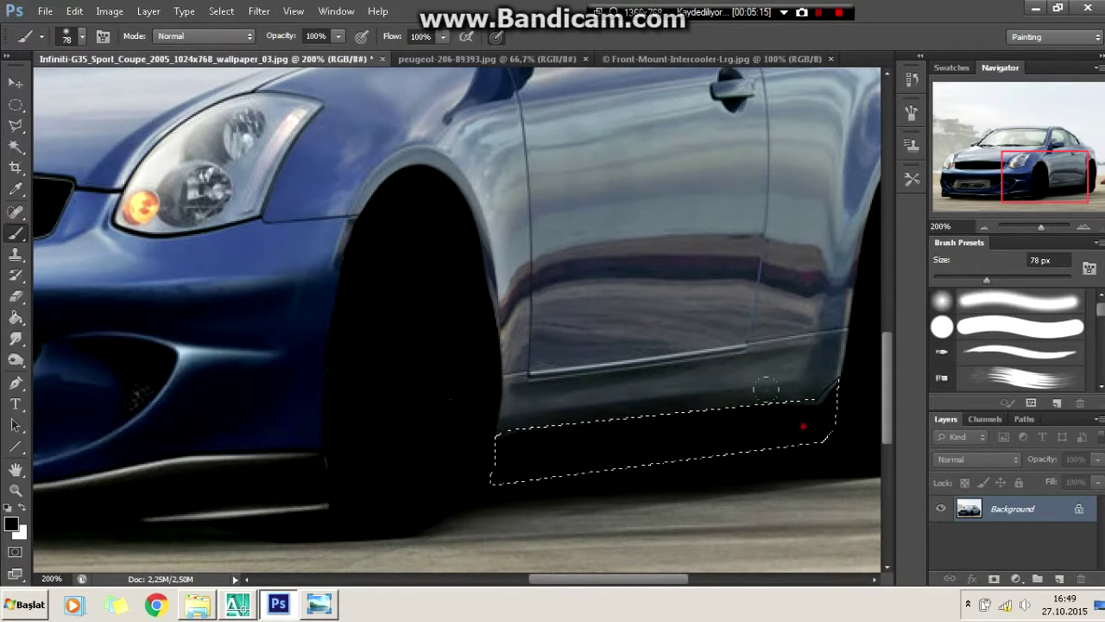
key(b)
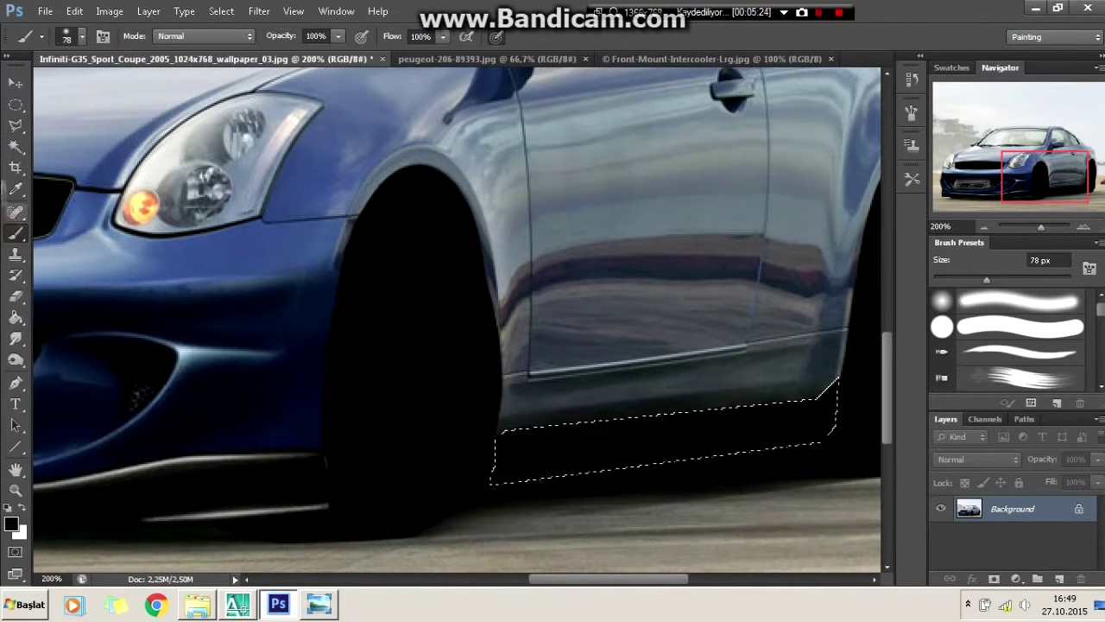
- Trace the skirt edge with a Pen path and stroke it with a 1 px white brush
key(ctrl+plus)
key(ctrl+d)
key(p)
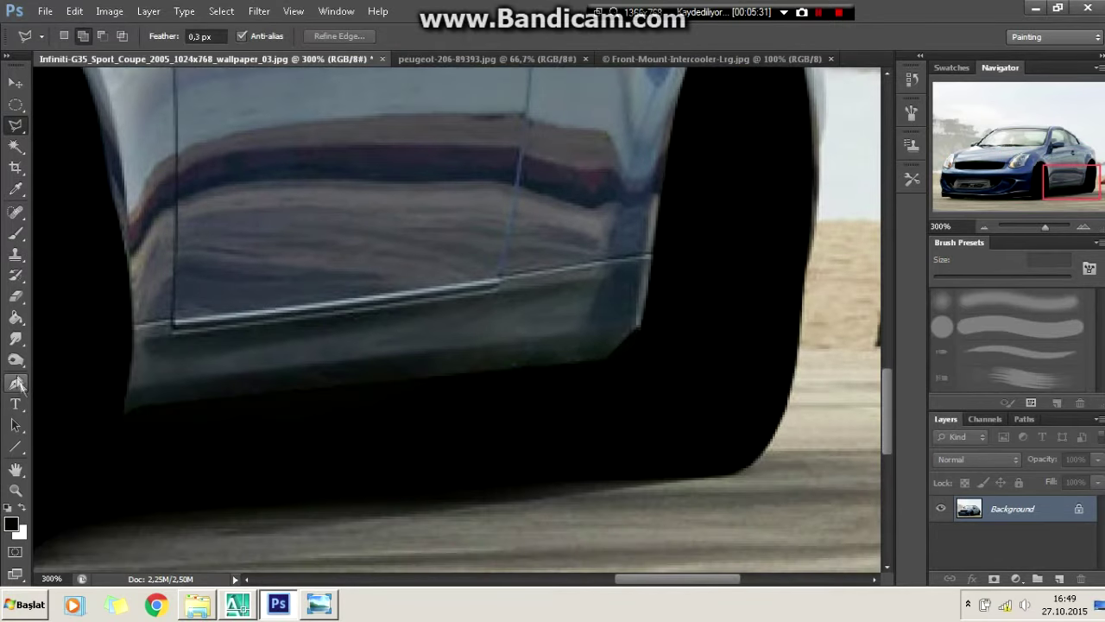
click(122, 416)
click(11, 524)
key(Return)
key(b)
click(82, 36)
drag(51, 86, 13, 86)
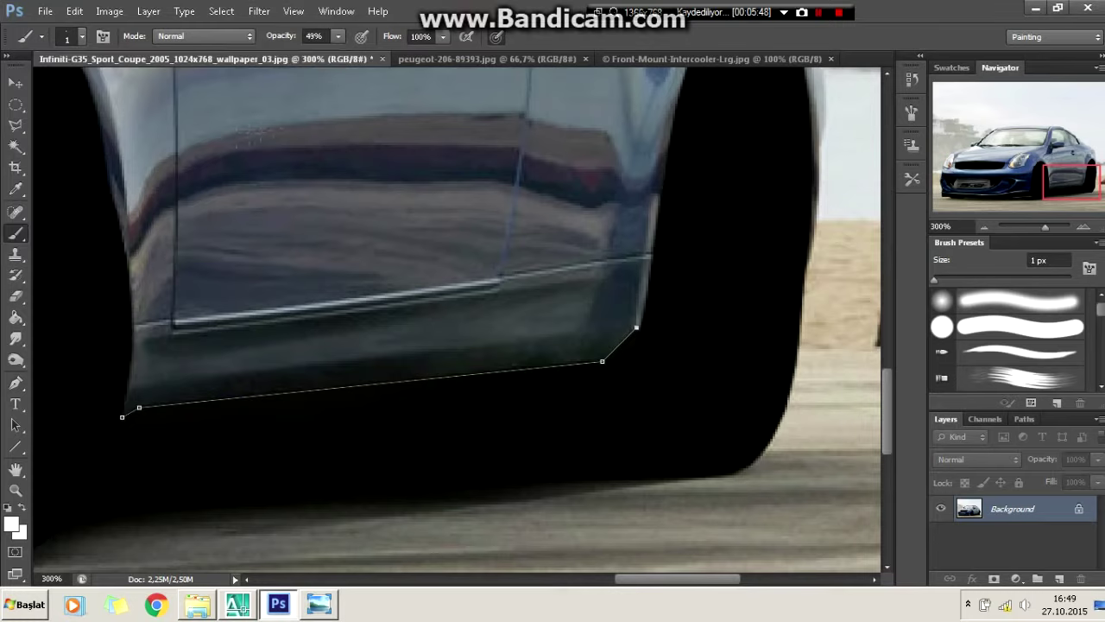
key(p)
right_click(251, 378)
click(285, 198)
key(Return)
- Zoom and pan along the side skirt to inspect the white edge line
key(ctrl+0)
key(ctrl+plus)
drag(518, 574, 596, 574)
key(ctrl+plus)
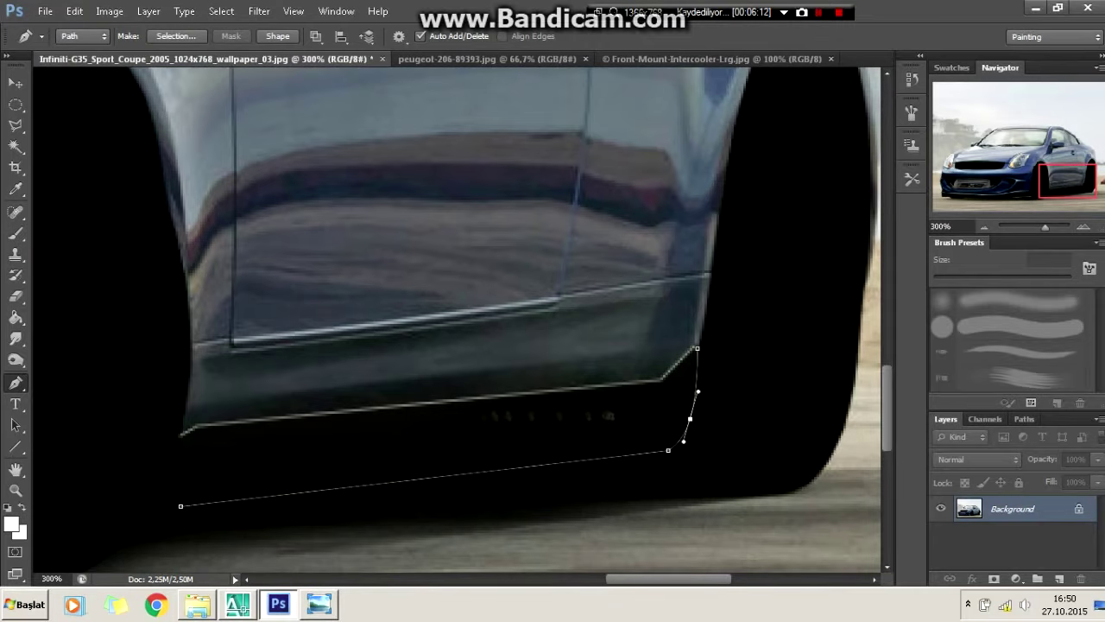
key(ctrl+minus)
drag(570, 579, 609, 578)
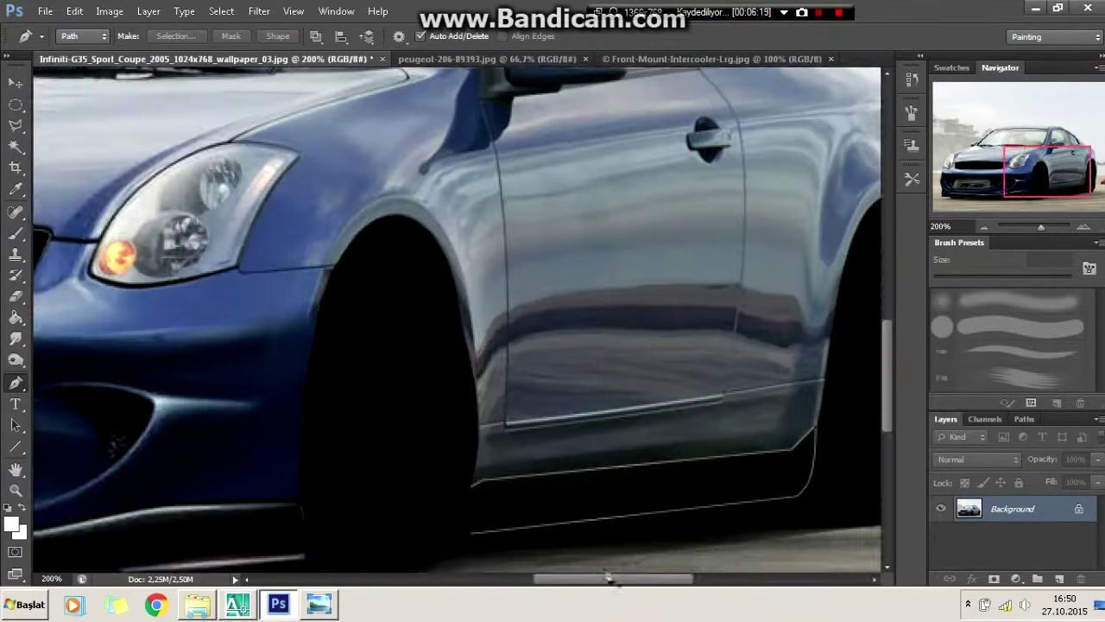
key(ctrl+plus)
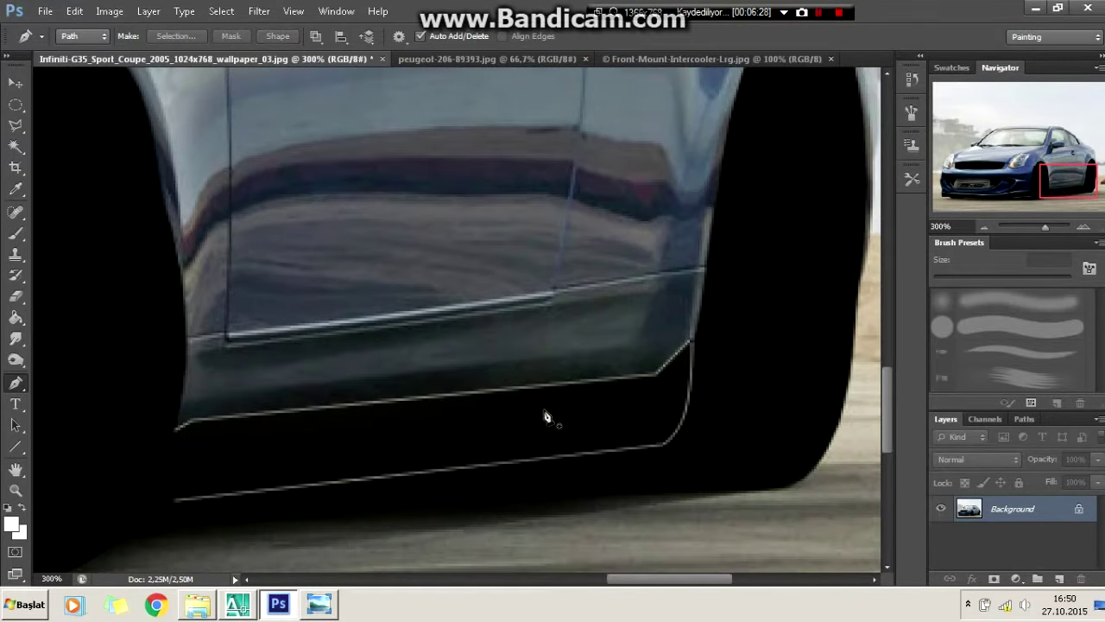
key(ctrl+minus)
key(ctrl+minus)
key(ctrl+minus)
key(ctrl+plus)
mouse_move(585, 579)
mouse_down()
mouse_move(619, 576)
mouse_move(577, 584)
mouse_move(606, 584)
mouse_up()
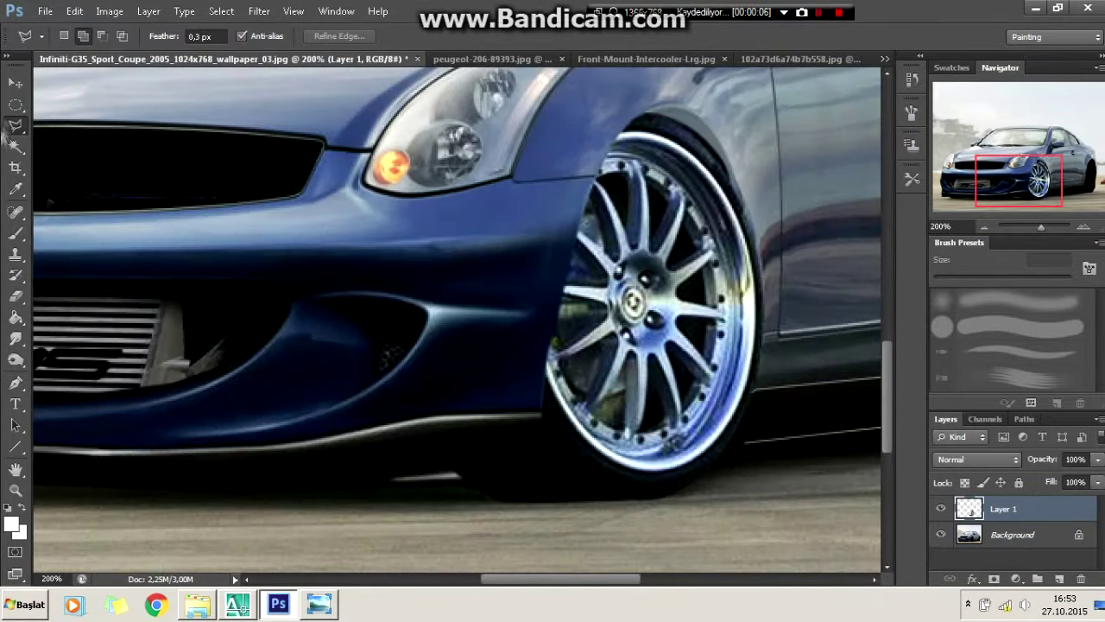
- Select the fender area over the pasted front wheel on Layer 1 and mask the overlap
click(941, 509)
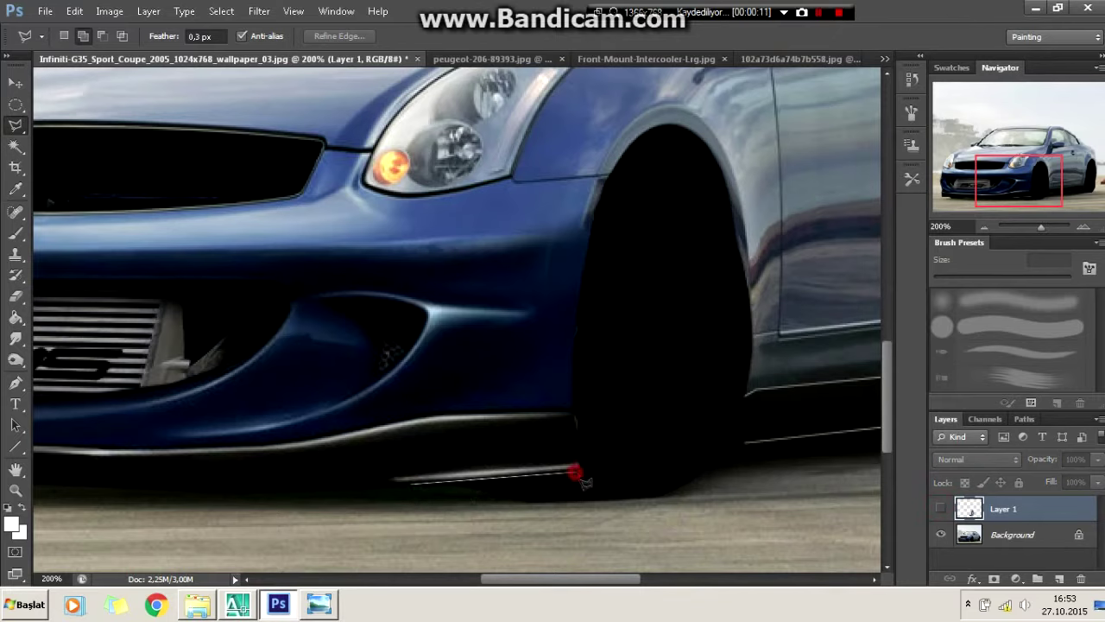
click(656, 136)
click(941, 509)
key(b)
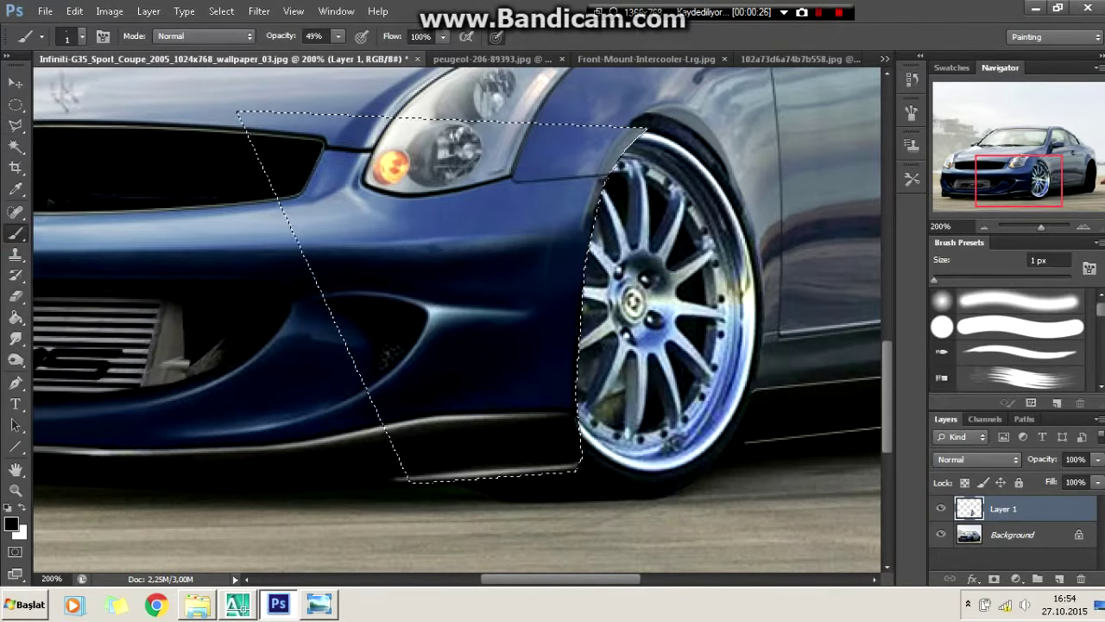
click(15, 126)
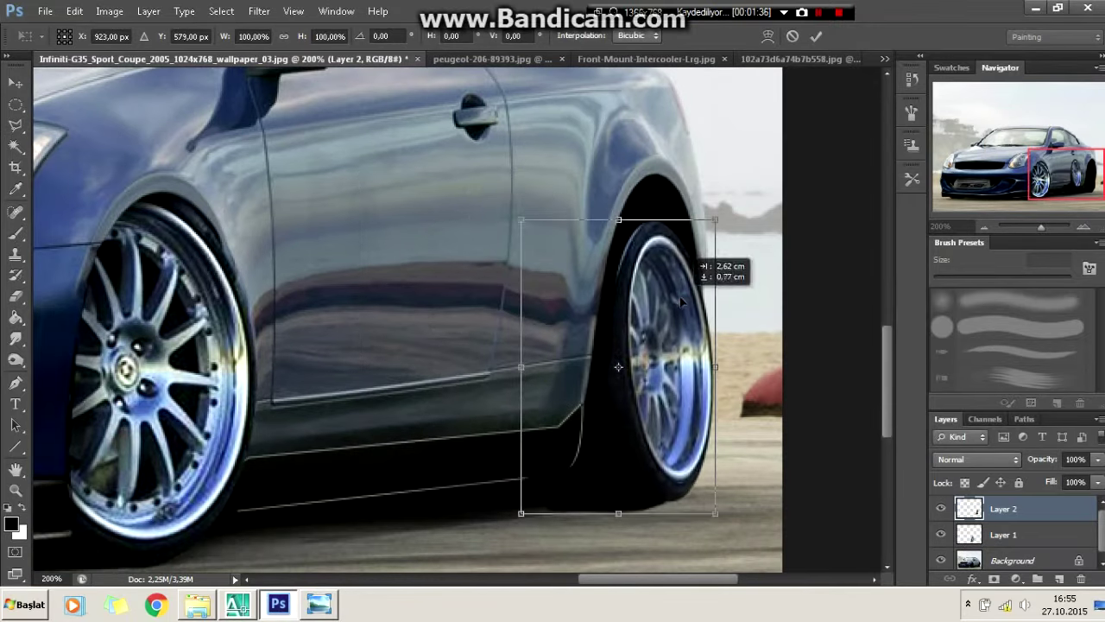
- Move, enlarge and skew the pasted wheel to fit the rear arch
drag(681, 301, 665, 259)
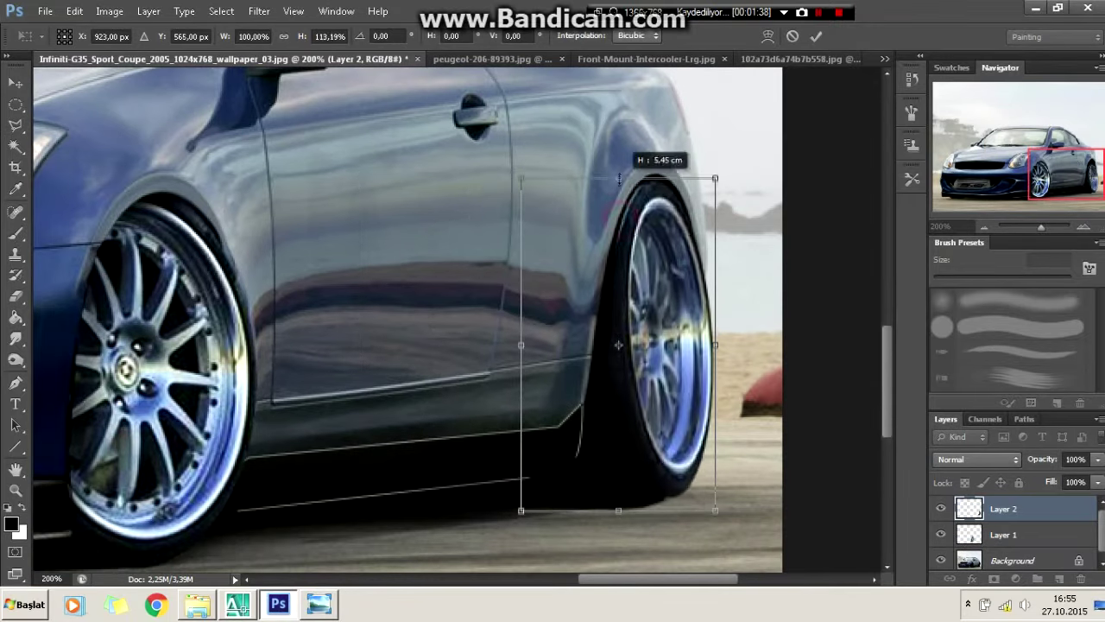
drag(520, 513, 491, 510)
right_click(646, 198)
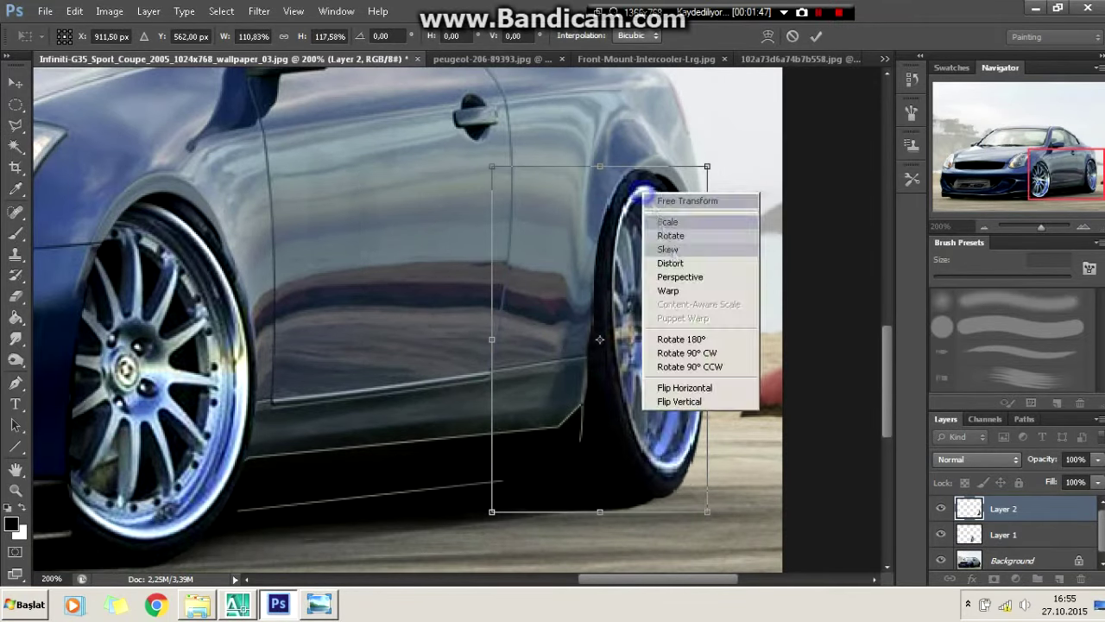
click(658, 252)
drag(658, 173, 667, 171)
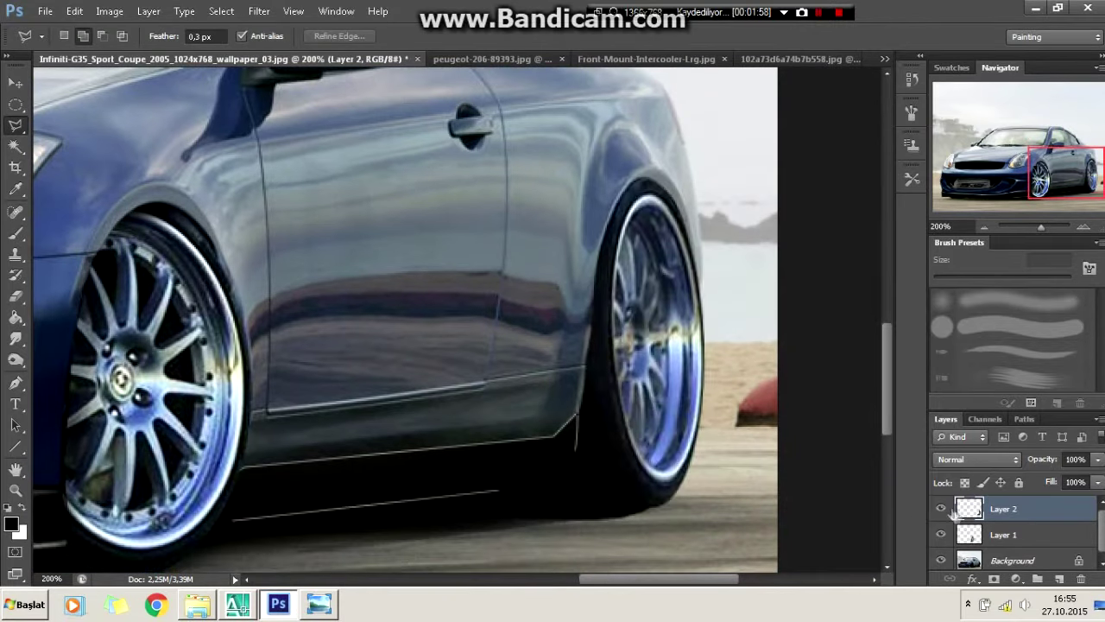
- Select the skirt area and delete the rear wheel's overlapping part
click(941, 508)
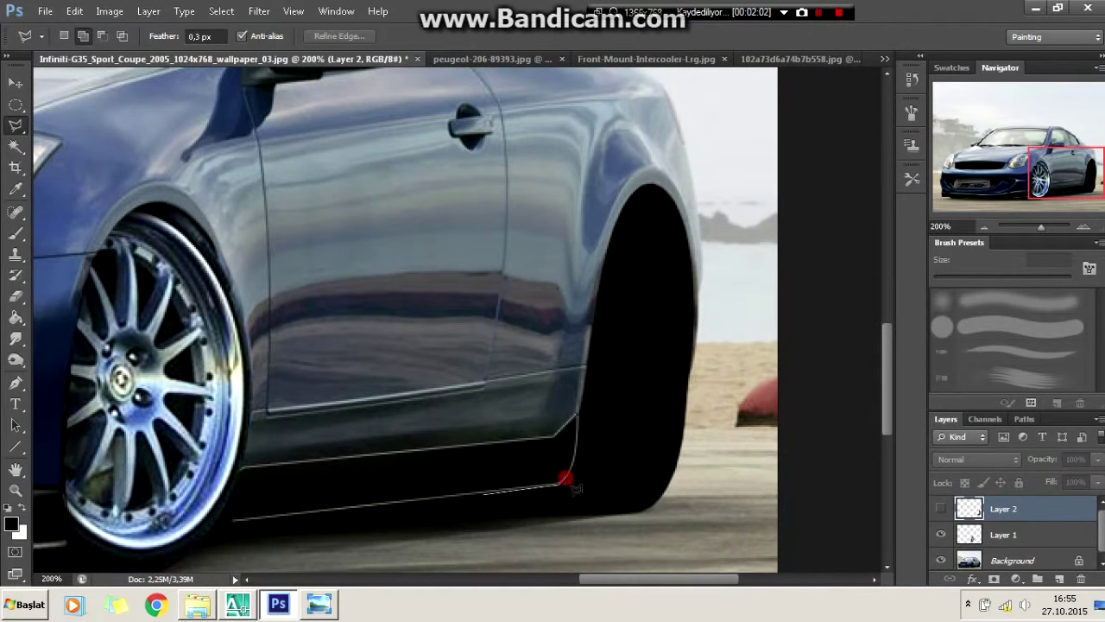
click(386, 187)
click(941, 508)
right_click(686, 239)
click(728, 250)
- Clean up the rear wheel's edges with the Eraser
key(e)
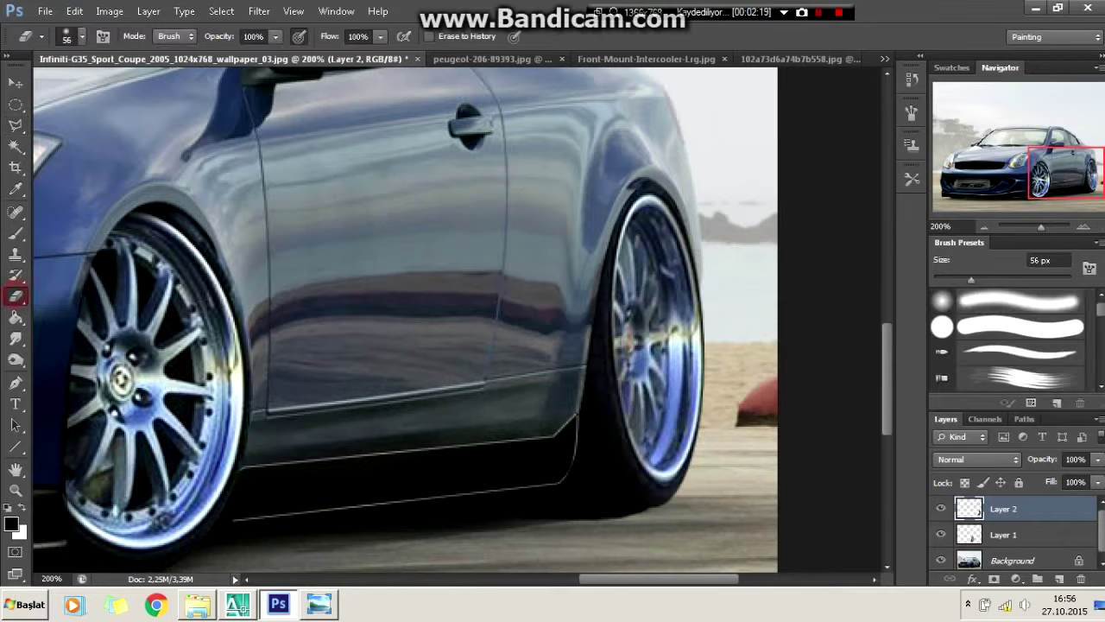
scroll(505, 326, up, 1)
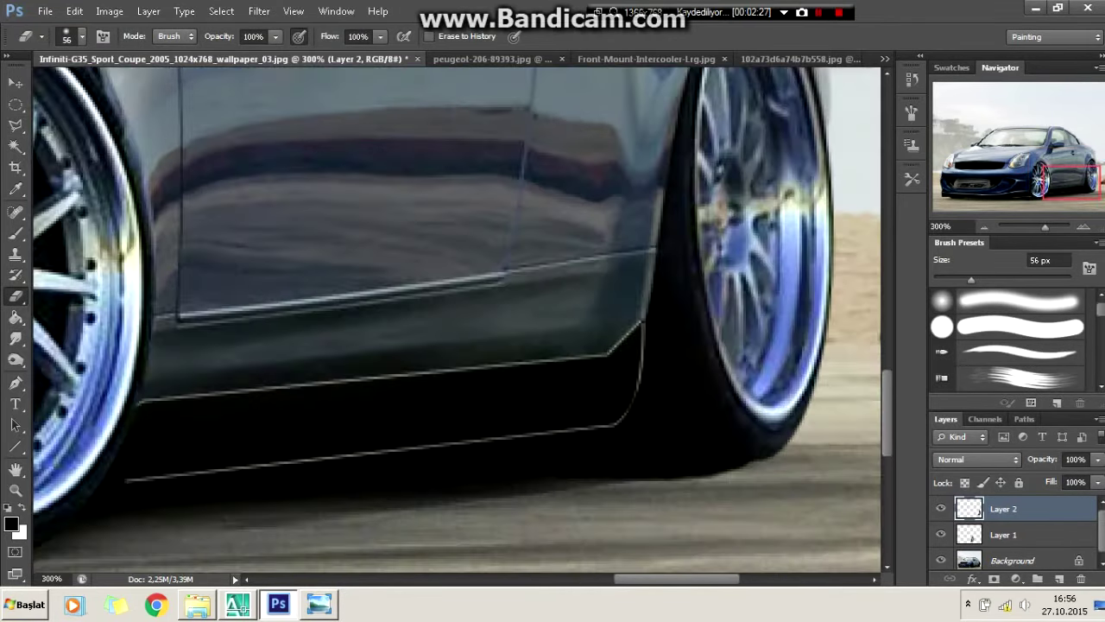
scroll(506, 326, down, 3)
click(109, 10)
drag(877, 166, 916, 166)
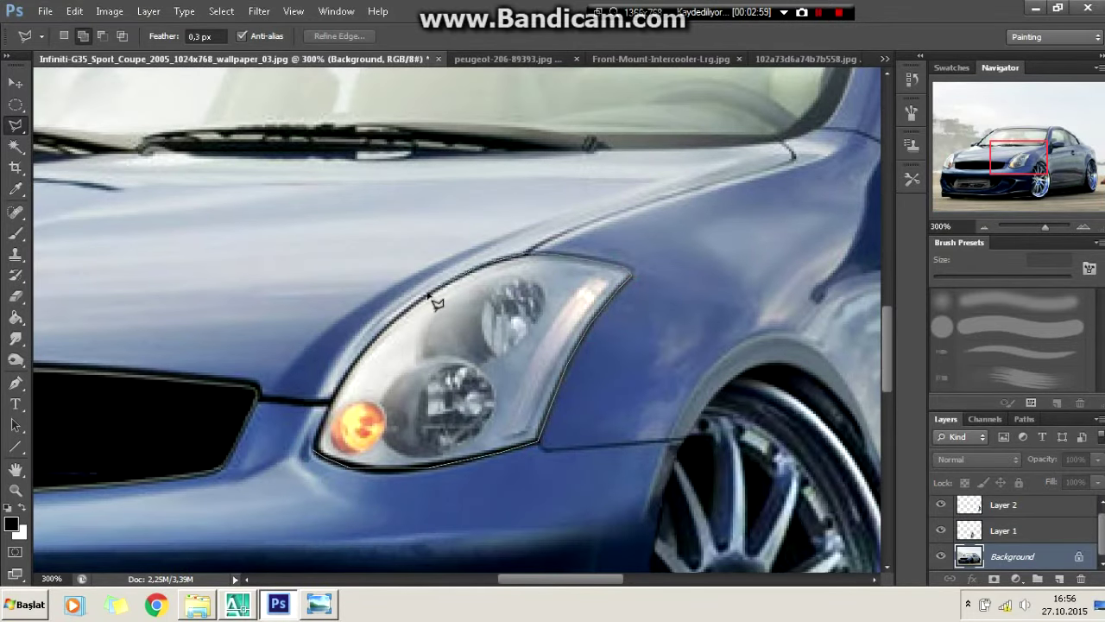
- Apply a Vibrance adjustment of +72 vibrance and +58 saturation to the car
click(329, 440)
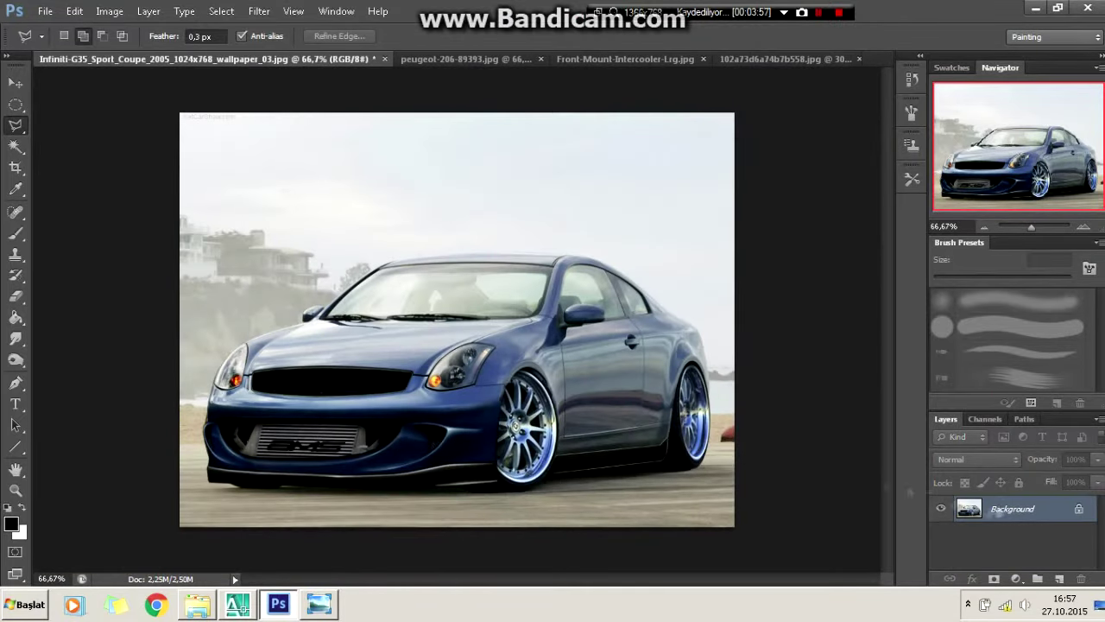
click(109, 11)
click(321, 111)
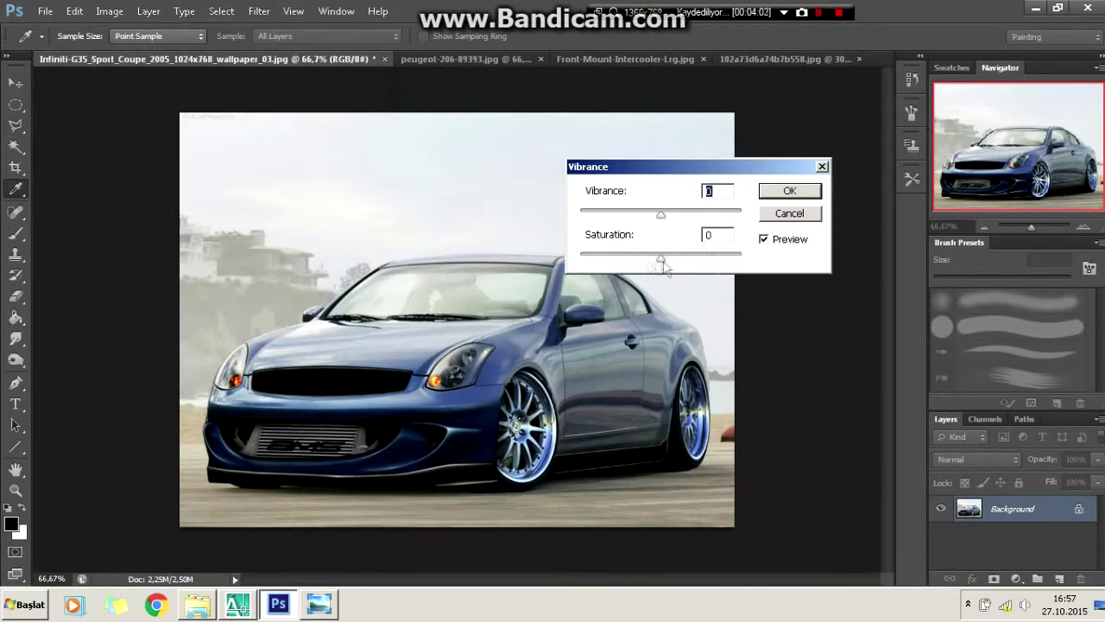
mouse_move(660, 215)
mouse_down()
mouse_move(582, 217)
mouse_move(721, 215)
mouse_up()
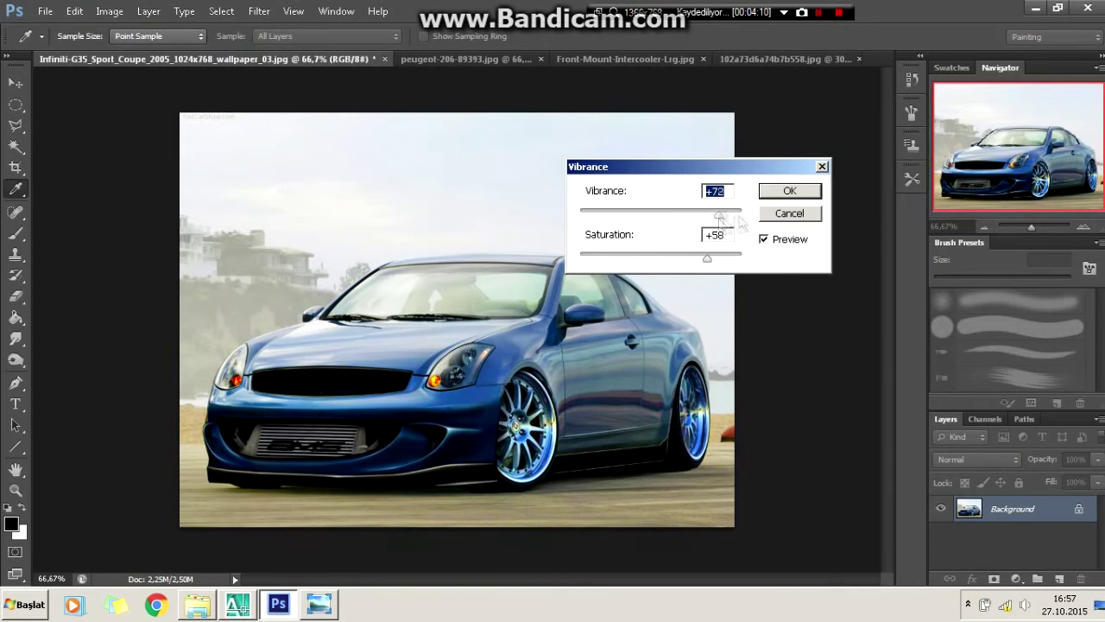
click(788, 190)
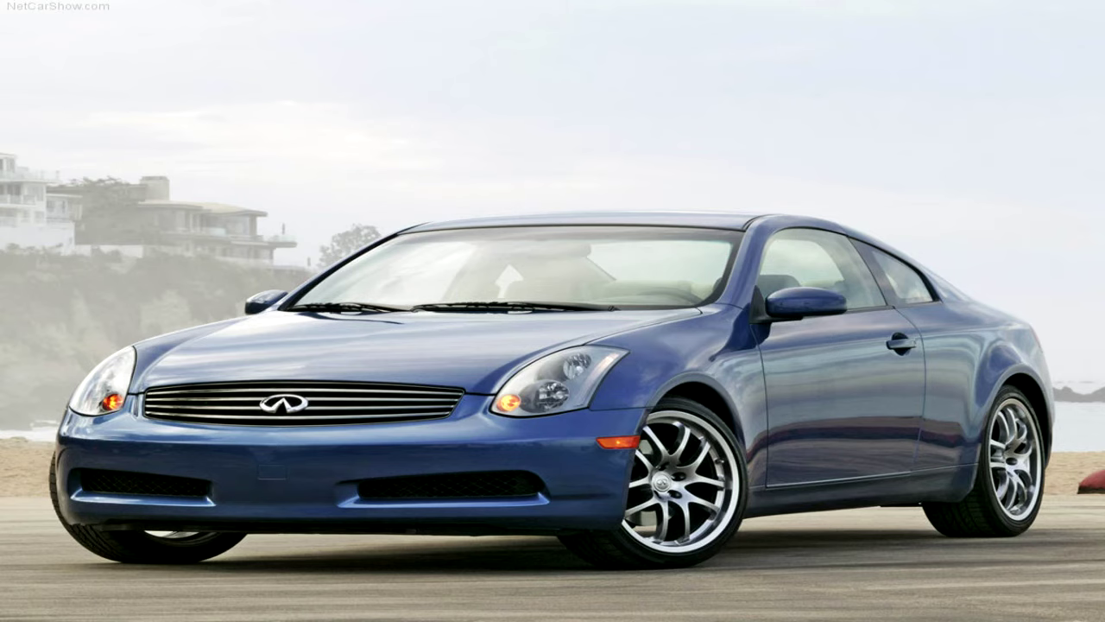